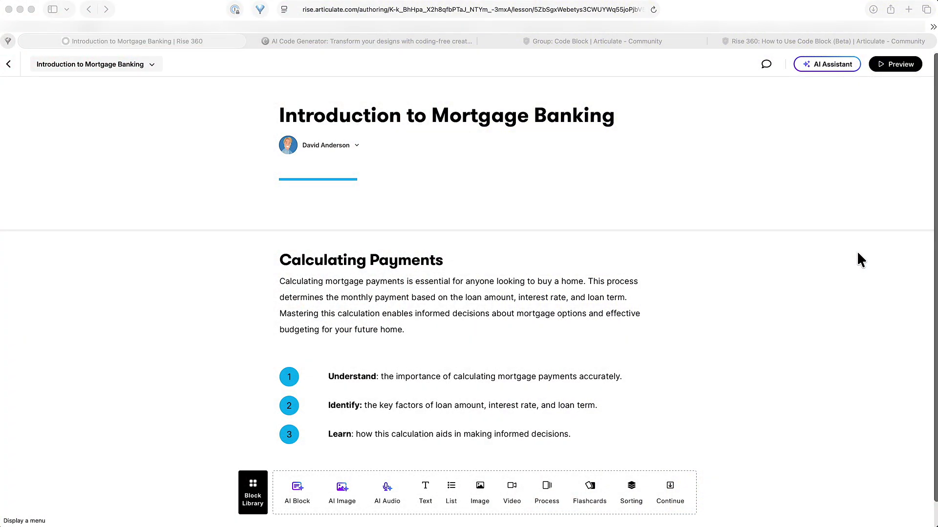
# Step: Start a new Canva Code chat with the prompt 'Create a mortgage pricing calculator'
pyautogui.click(664, 319)
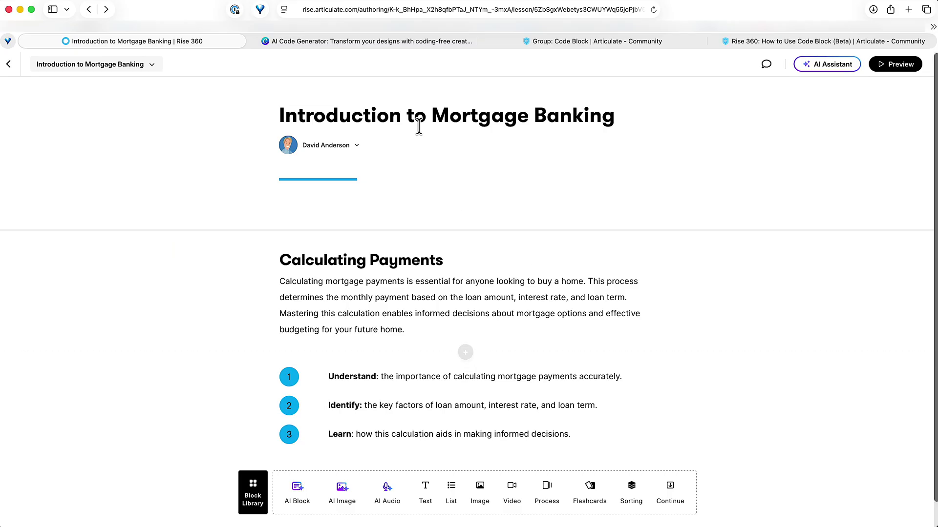
pyautogui.click(390, 42)
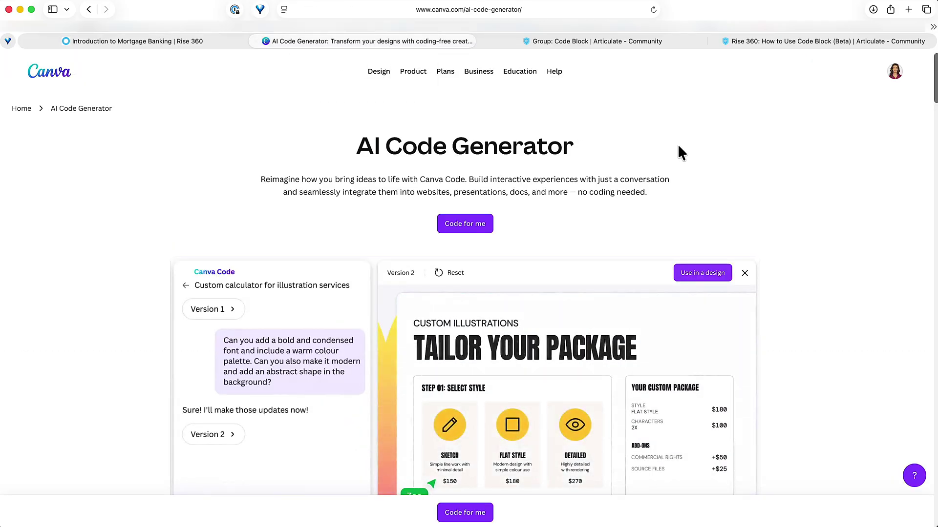
pyautogui.click(465, 224)
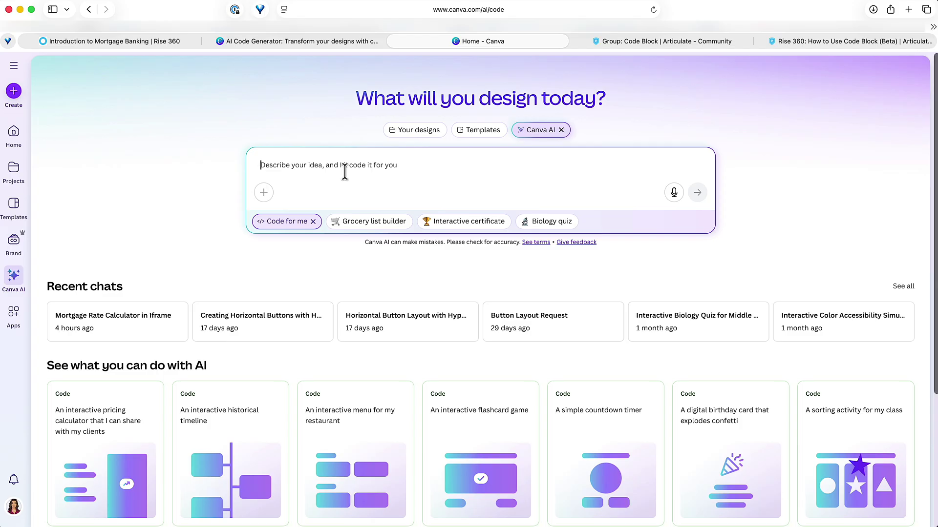
pyautogui.write('create a')
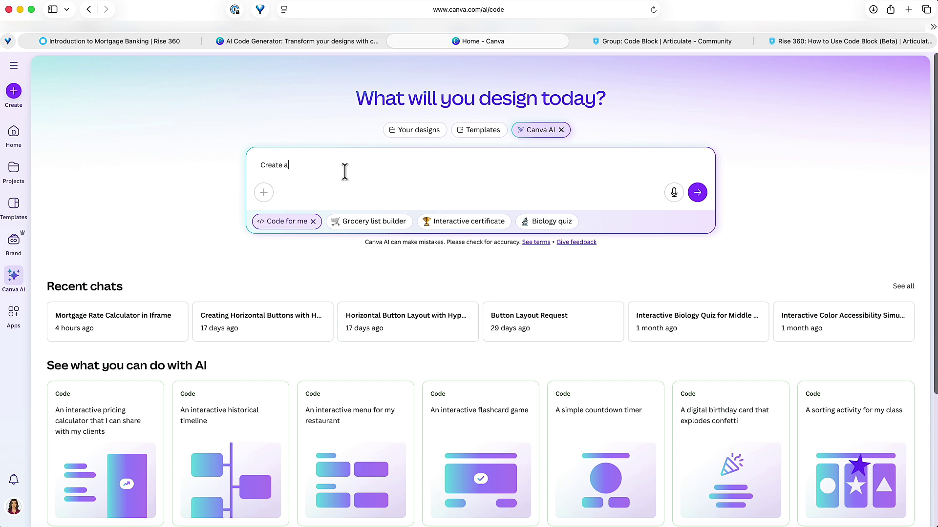
pyautogui.write(' mortgage pricing calculator')
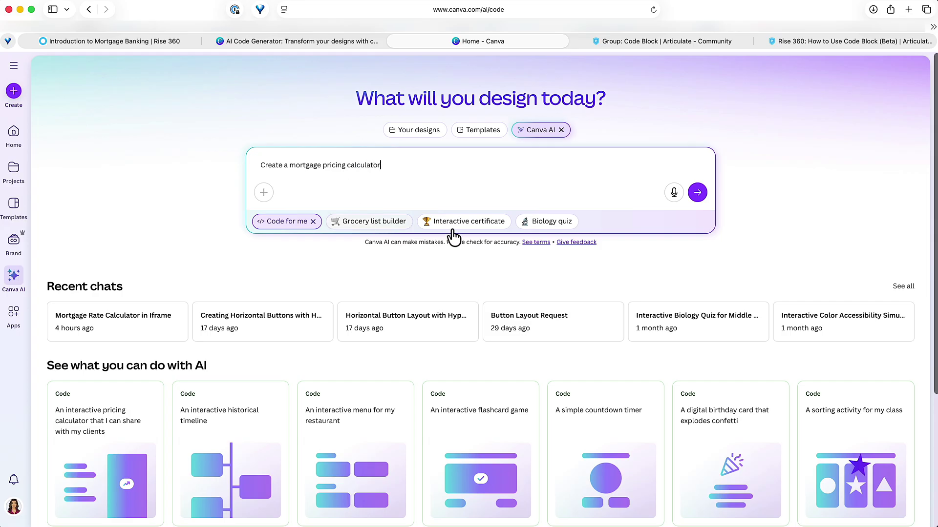
# Step: Submit the calculator prompt, review Version 1, and begin a follow-up about changing its colour
pyautogui.click(696, 192)
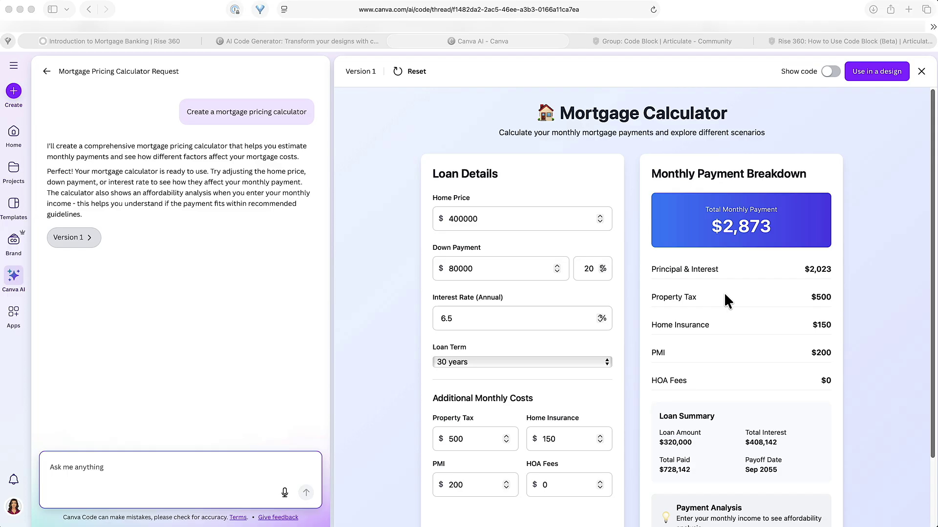
pyautogui.click(208, 467)
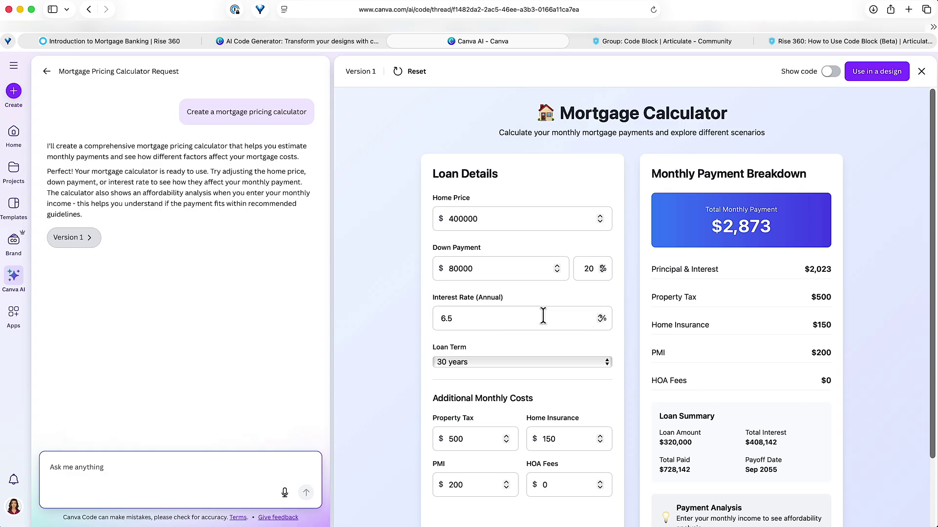
pyautogui.scroll(-3, 543, 316)
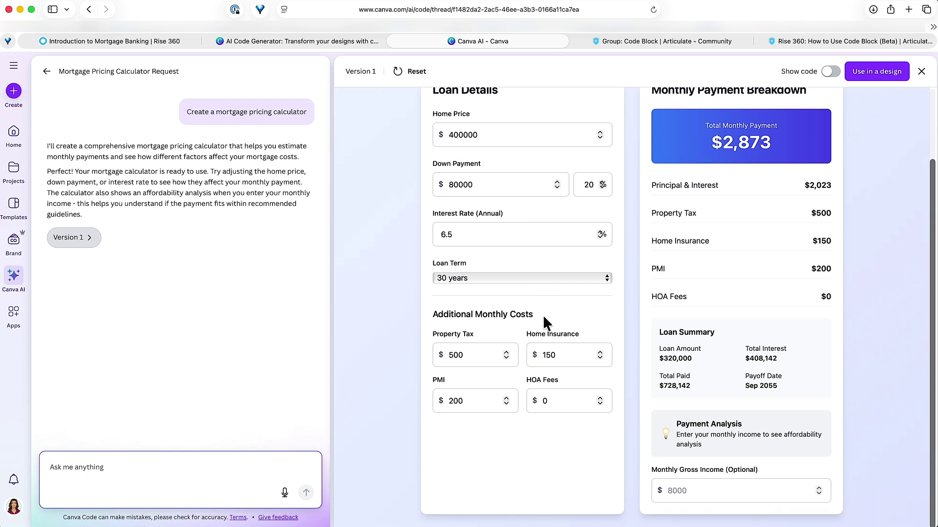
pyautogui.scroll(3, 543, 314)
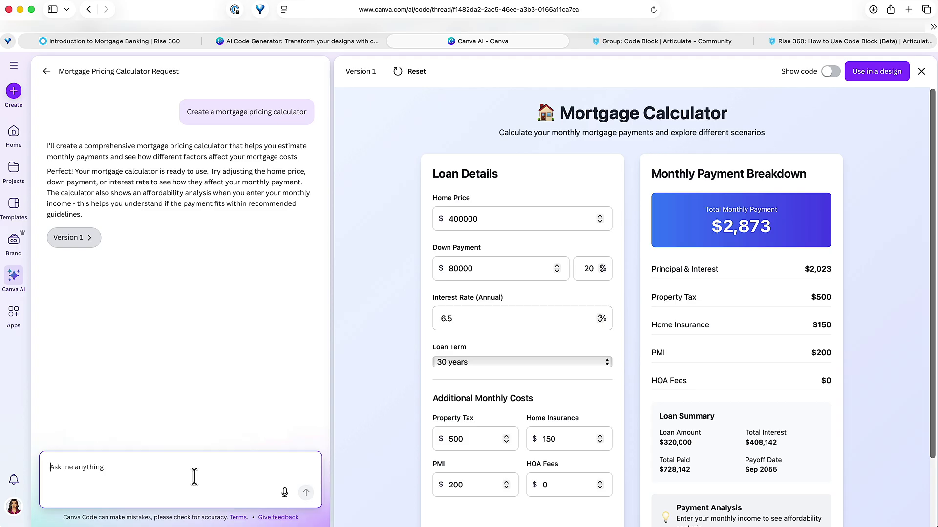
pyautogui.write('Can you change the blue gradient color to single #00aeef')
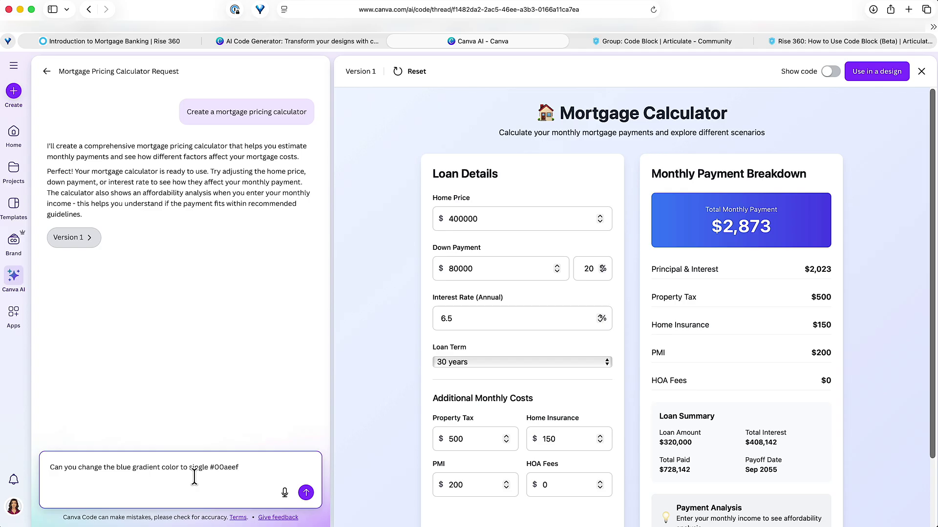
# Step: Request a solid #00aeef colour, then a transparent background, producing Version 3
pyautogui.press('Return')
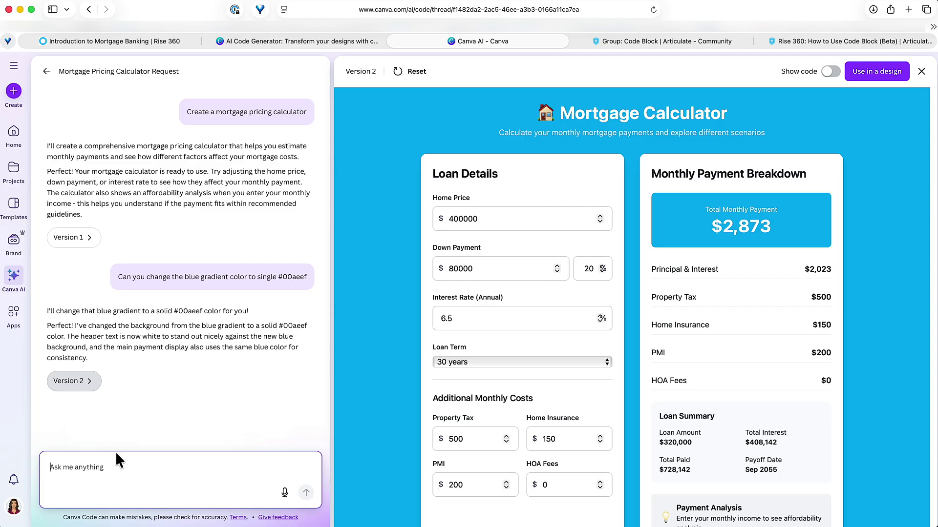
pyautogui.write('use a transp')
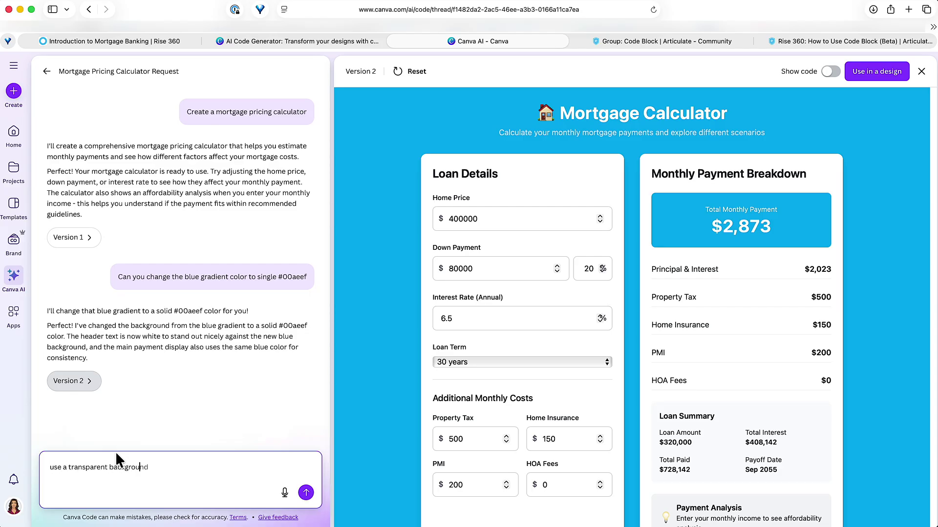
pyautogui.write('arent background')
pyautogui.press('Return')
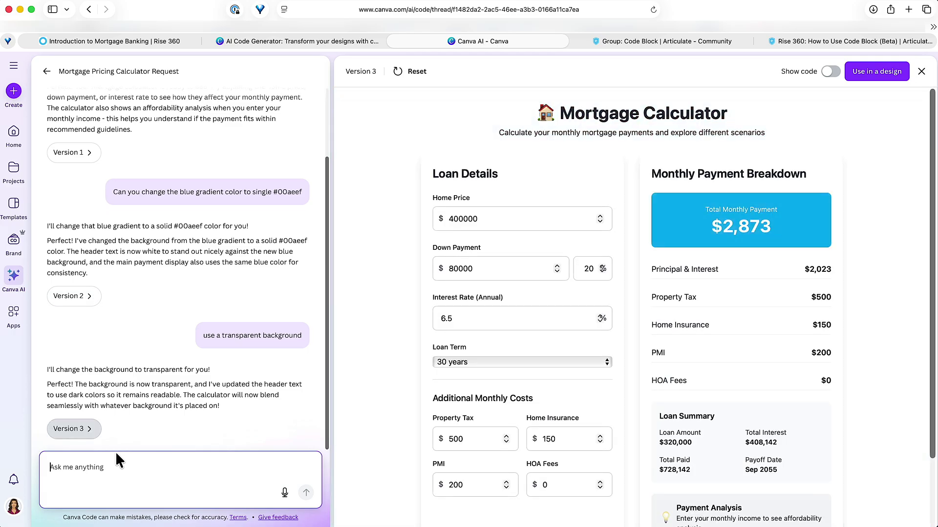
# Step: Copy Version 3's HTML code and return to the Rise 360 mortgage lesson
pyautogui.click(830, 72)
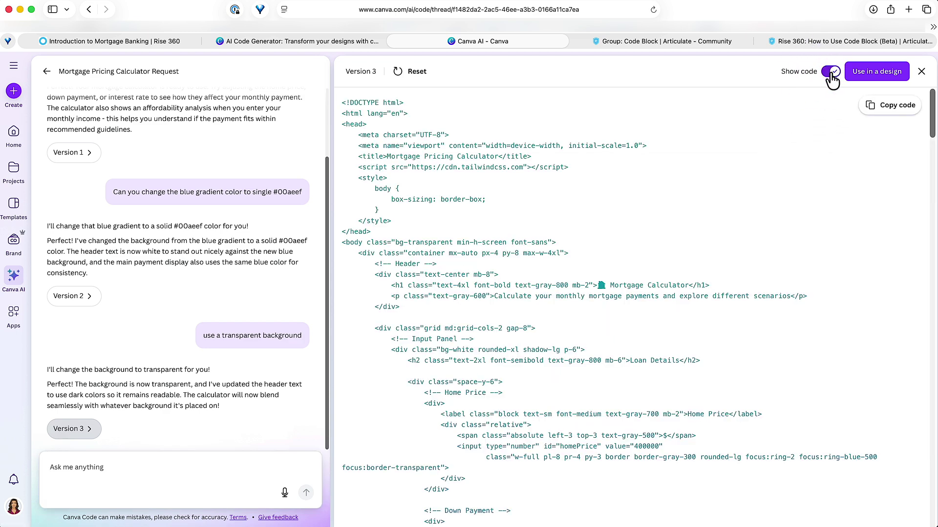
pyautogui.click(892, 116)
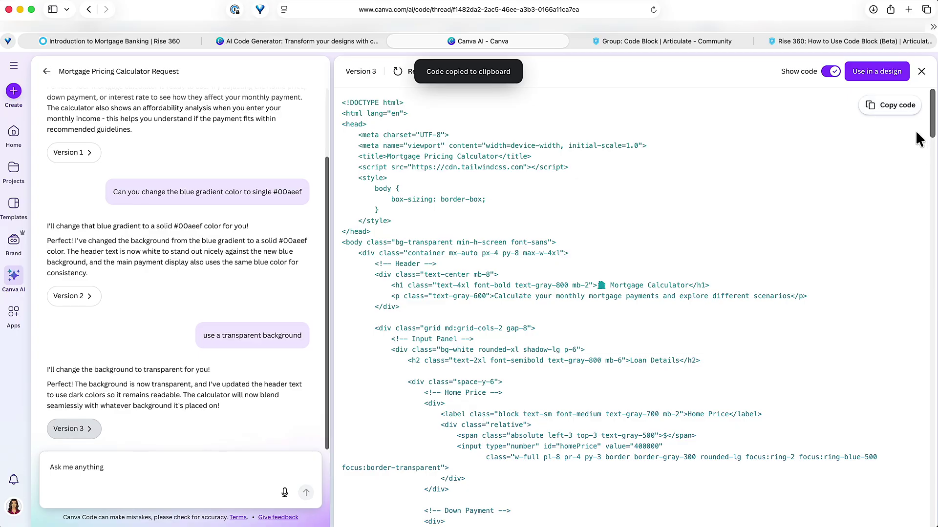
pyautogui.click(128, 41)
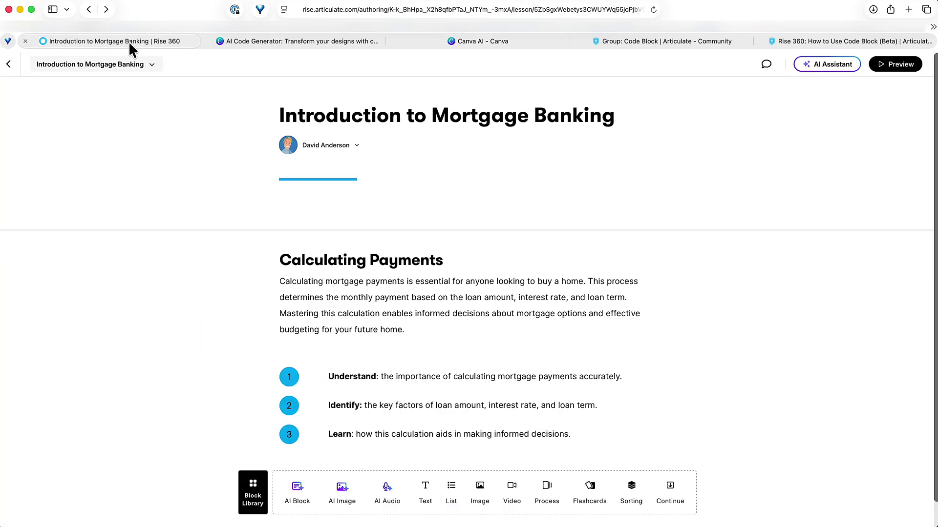
# Step: Insert an empty code block below the three learning objectives
pyautogui.scroll(-3, 429, 237)
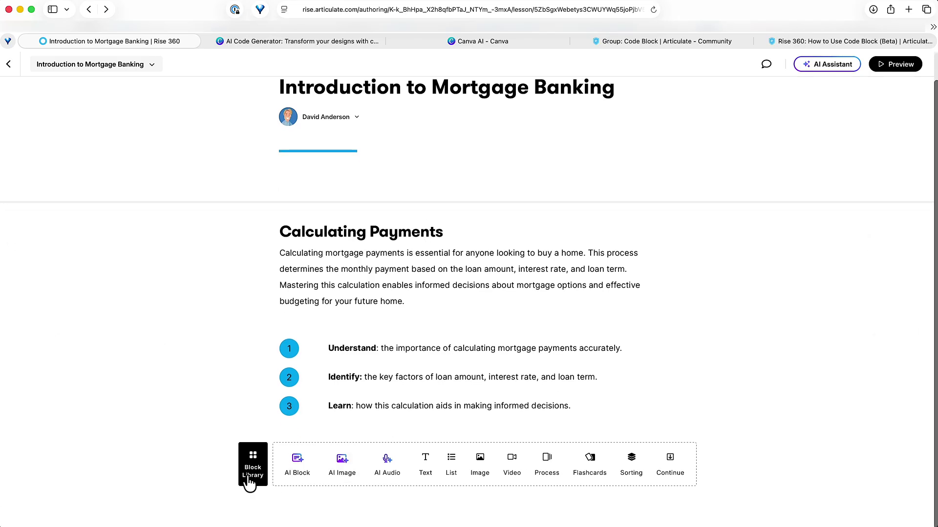
pyautogui.click(250, 481)
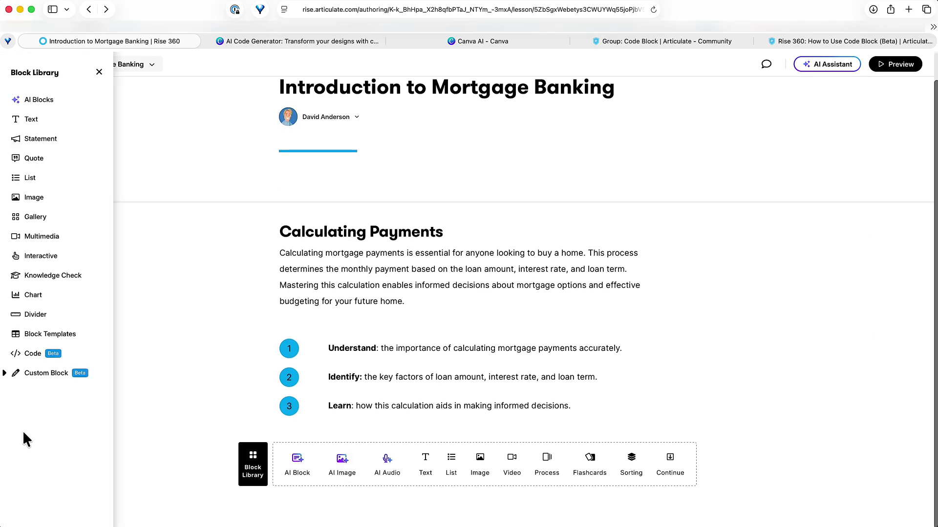
pyautogui.click(24, 357)
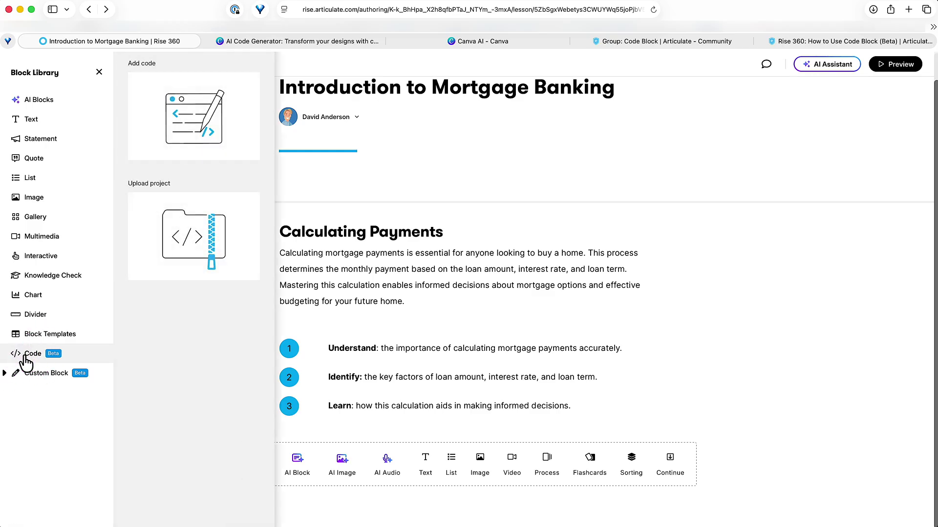
pyautogui.click(192, 126)
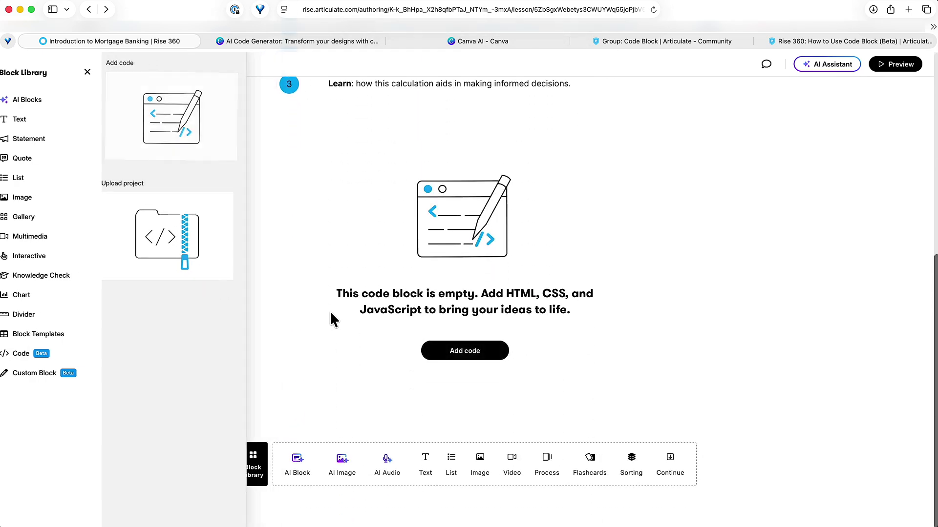
# Step: Paste the Canva calculator HTML into the new code block and close the editor
pyautogui.click(463, 352)
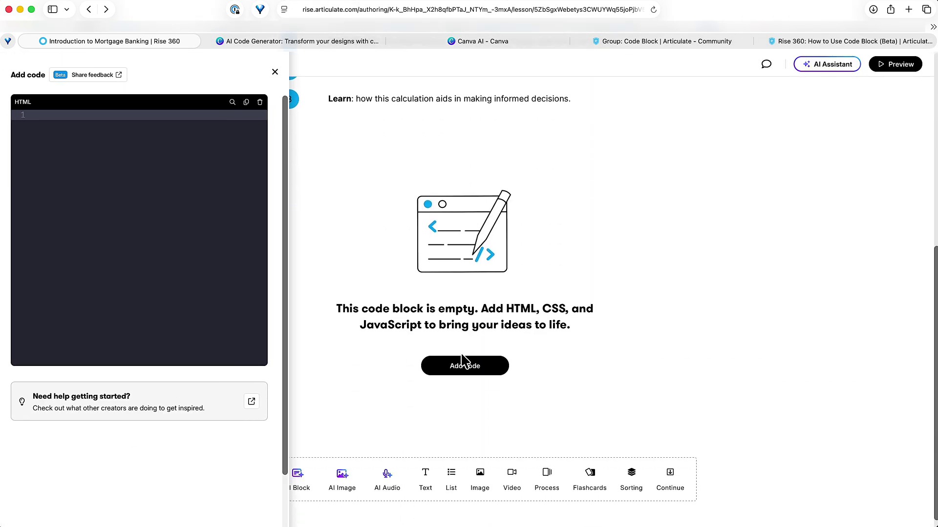
pyautogui.press('super+v')
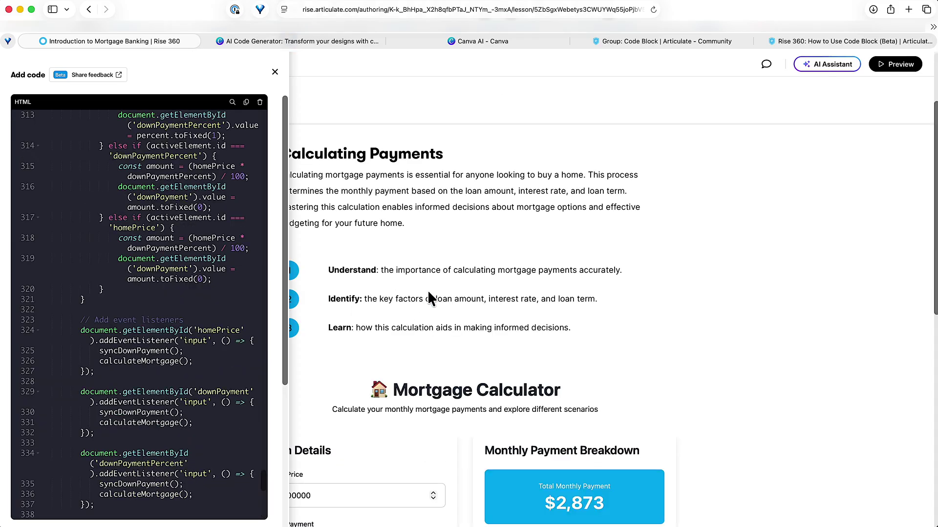
pyautogui.scroll(-5, 477, 281)
pyautogui.press('Escape')
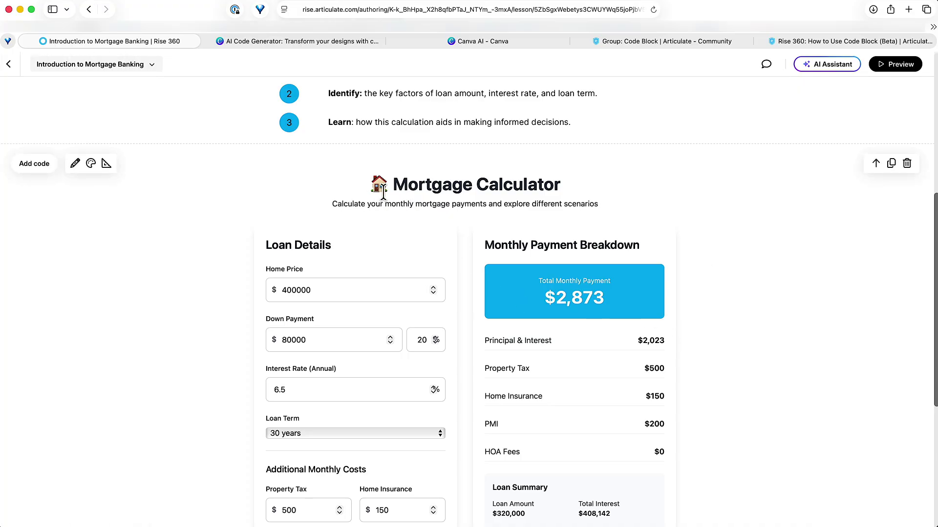
# Step: Find 'mortgage cal' in the block's HTML and delete the house emoji before the heading
pyautogui.click(76, 164)
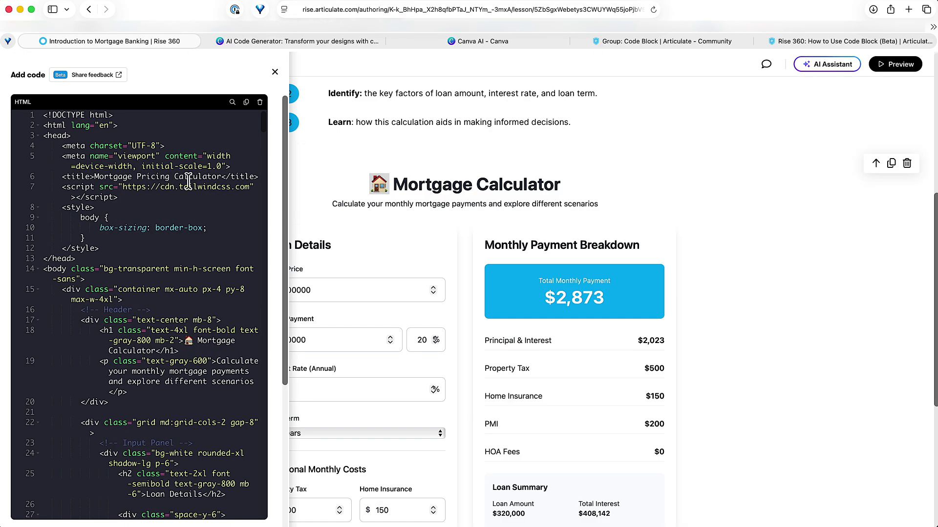
pyautogui.click(197, 176)
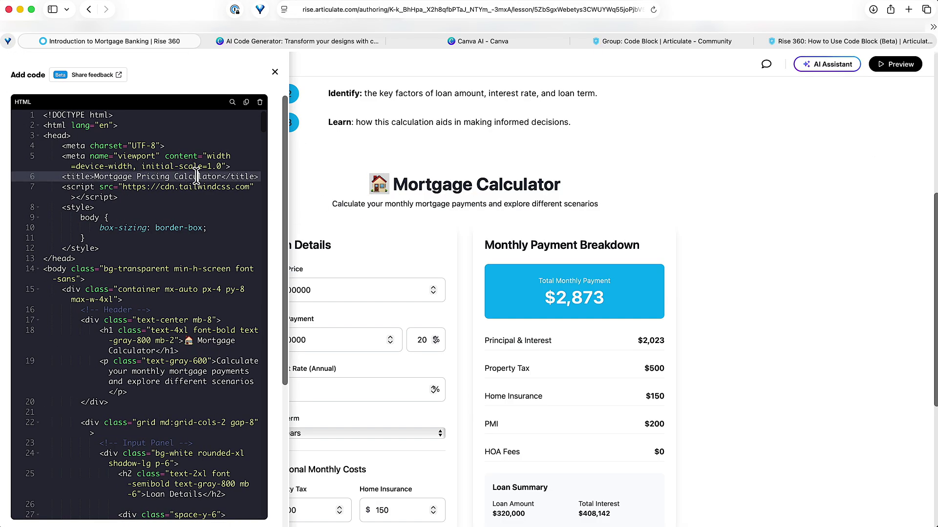
pyautogui.press('super+f')
pyautogui.write('mor')
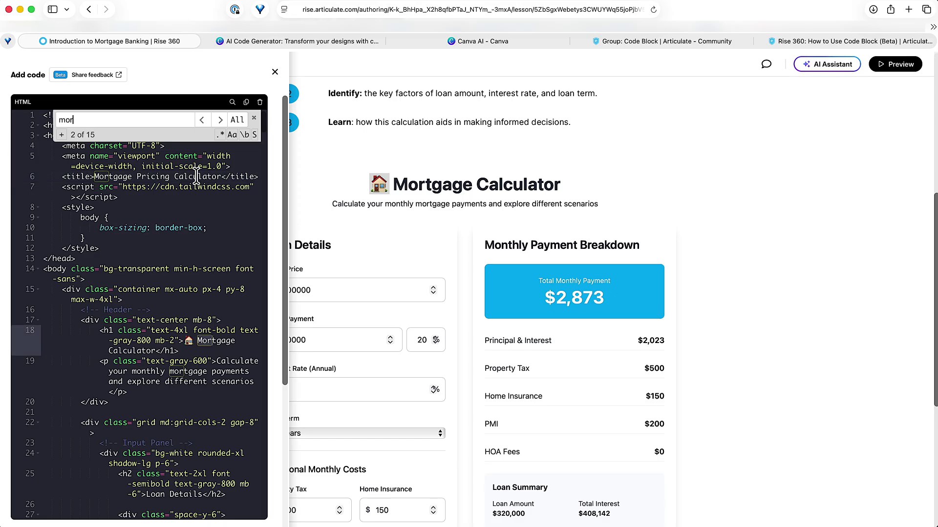
pyautogui.write('tgage cal')
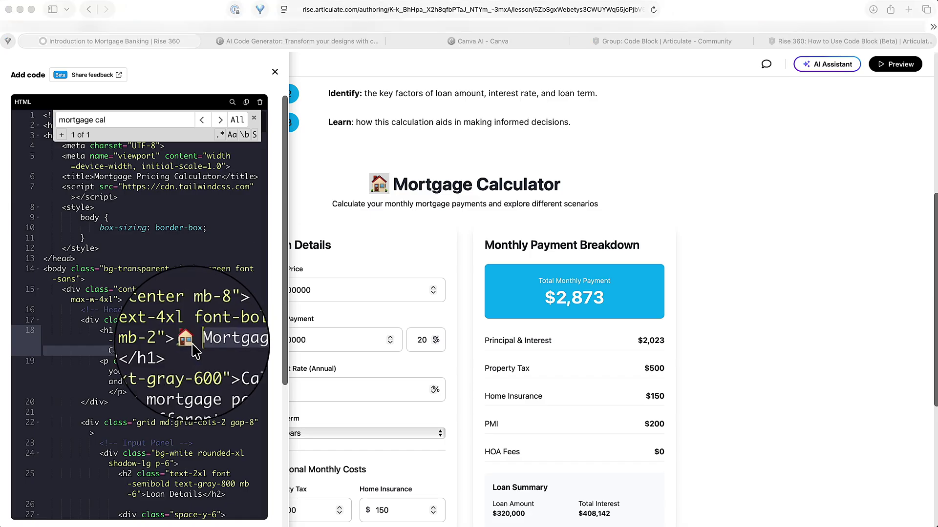
pyautogui.click(196, 342)
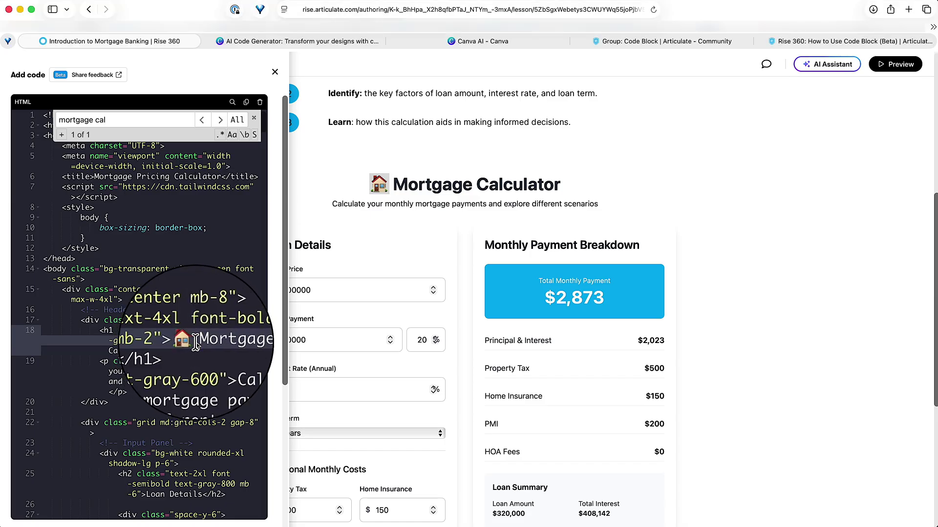
pyautogui.press('BackSpace')
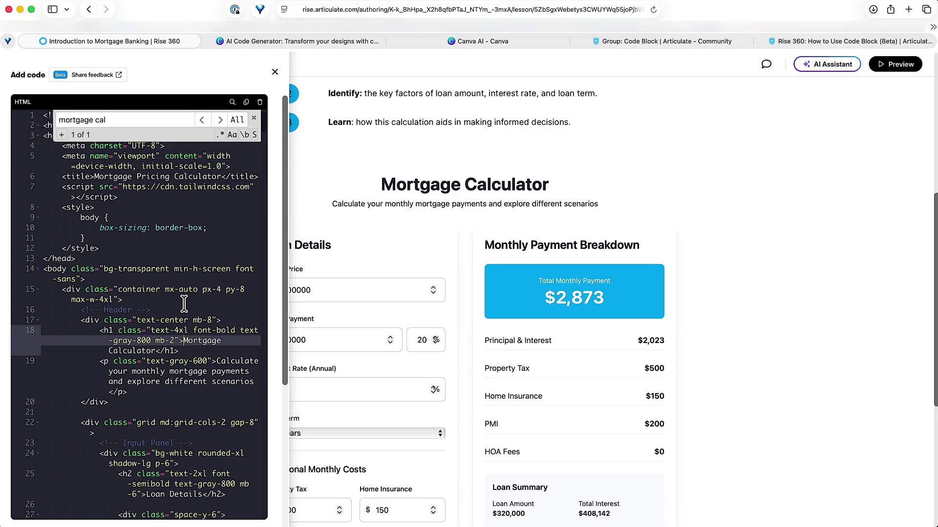
pyautogui.click(359, 262)
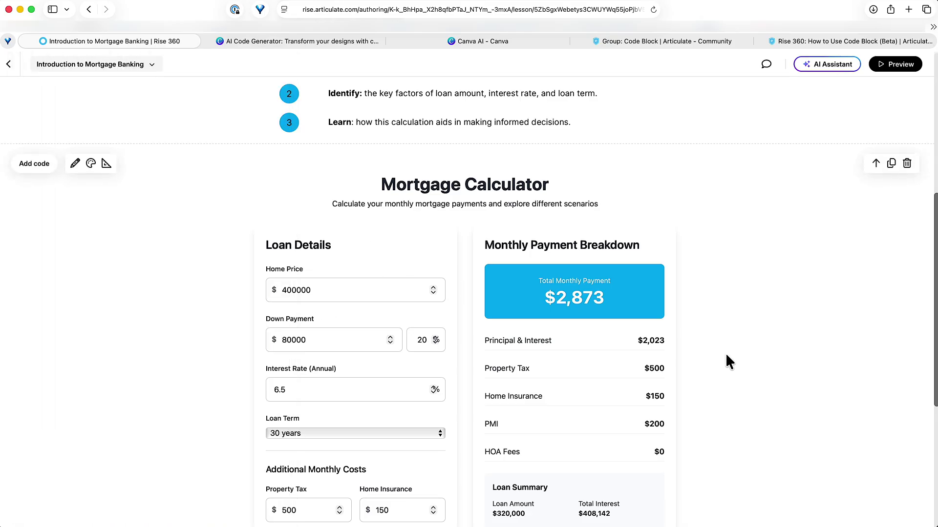
# Step: Preview the lesson and scroll the calculator at Tablet Portrait, then Desktop width
pyautogui.scroll(-3, 770, 356)
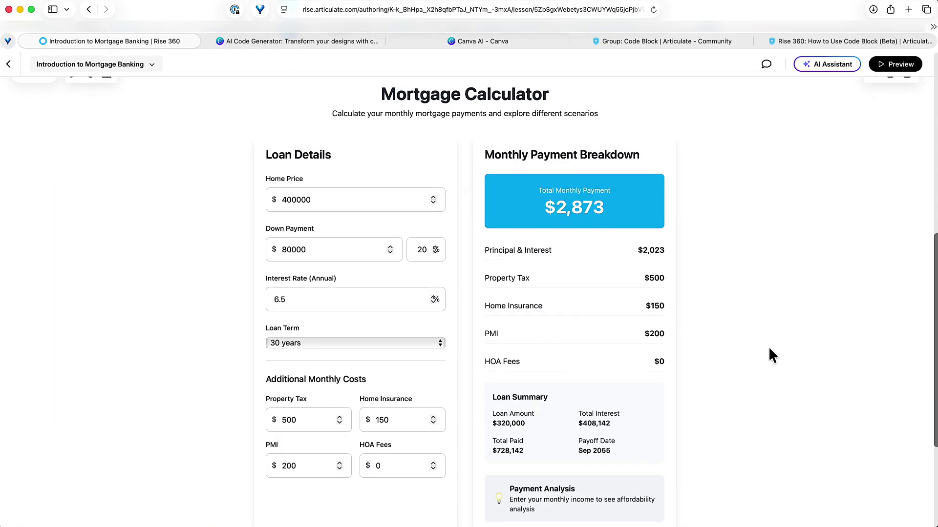
pyautogui.scroll(3, 769, 347)
pyautogui.click(903, 65)
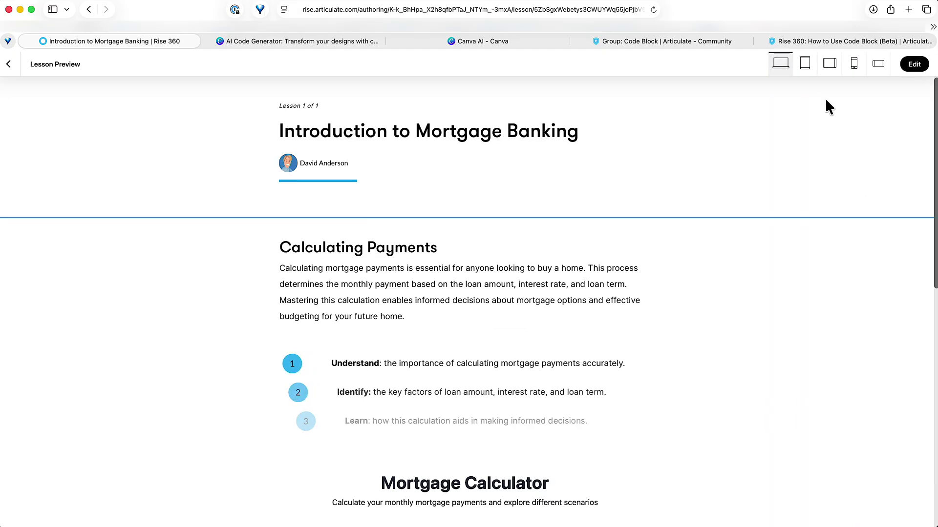
pyautogui.click(805, 63)
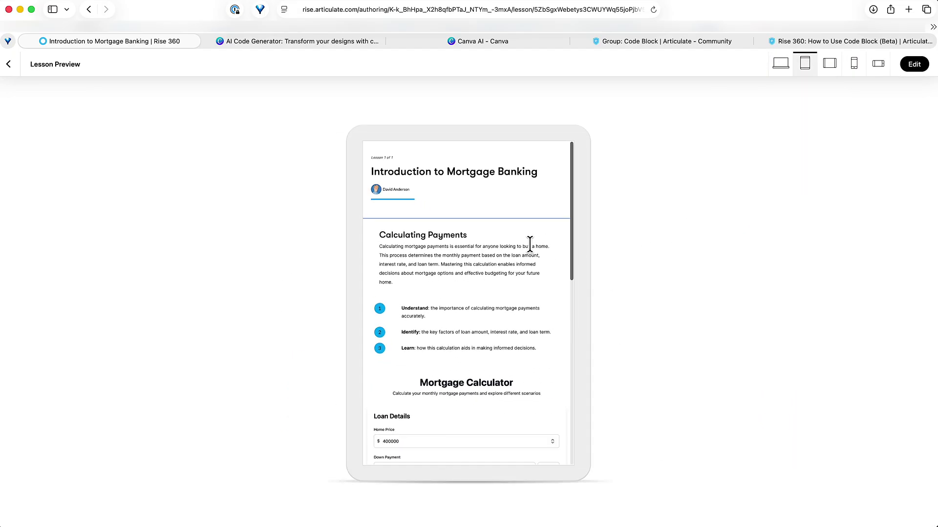
pyautogui.scroll(-5, 525, 244)
pyautogui.scroll(-5, 519, 239)
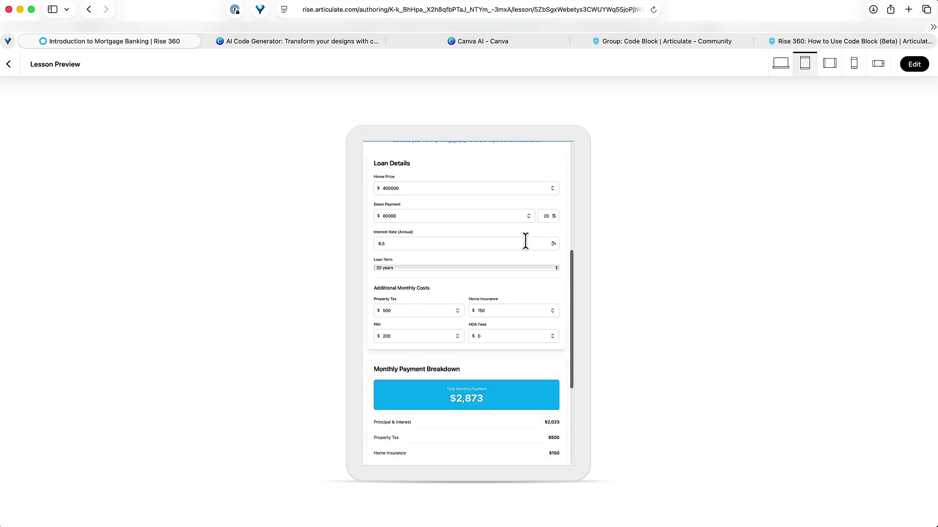
pyautogui.scroll(-4, 427, 408)
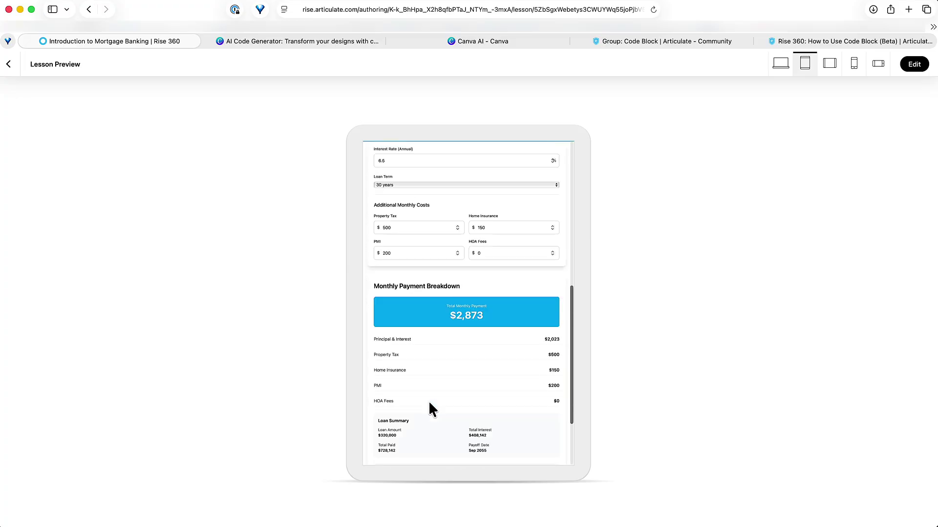
pyautogui.scroll(15, 457, 345)
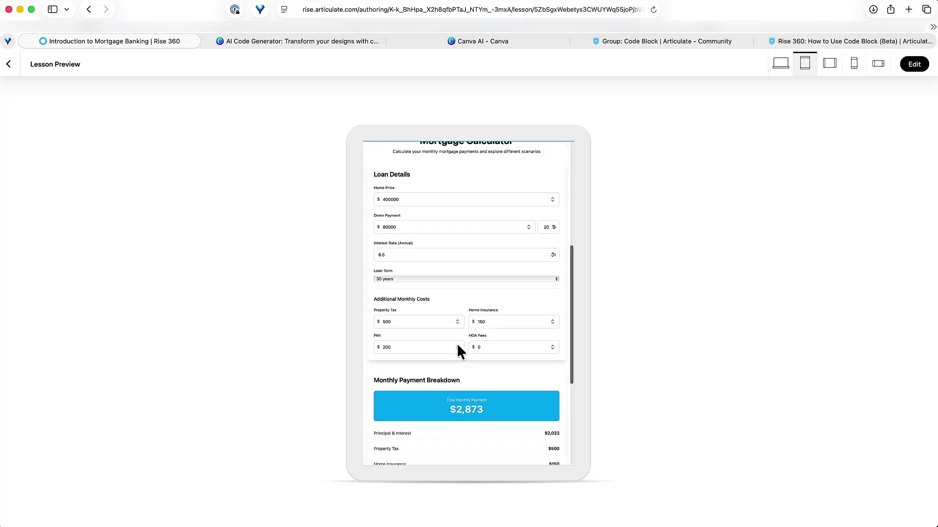
pyautogui.click(782, 67)
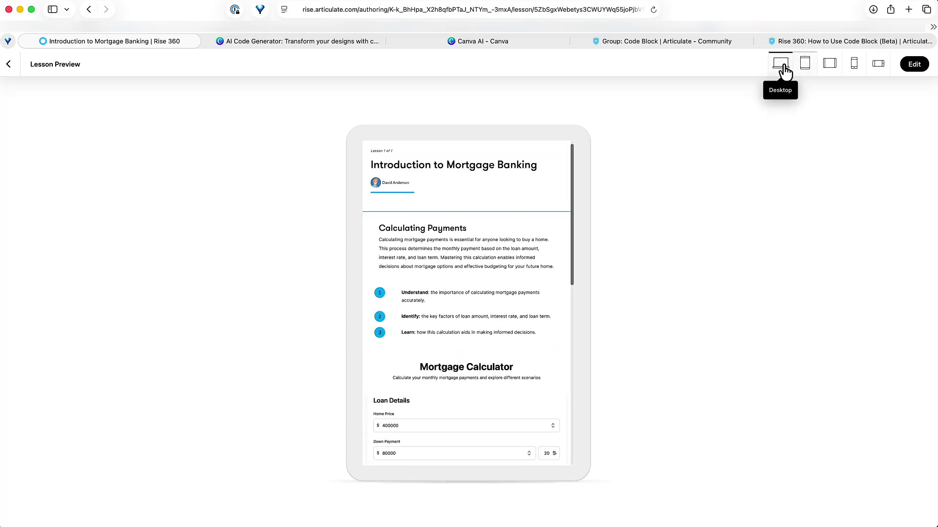
pyautogui.scroll(-8, 657, 283)
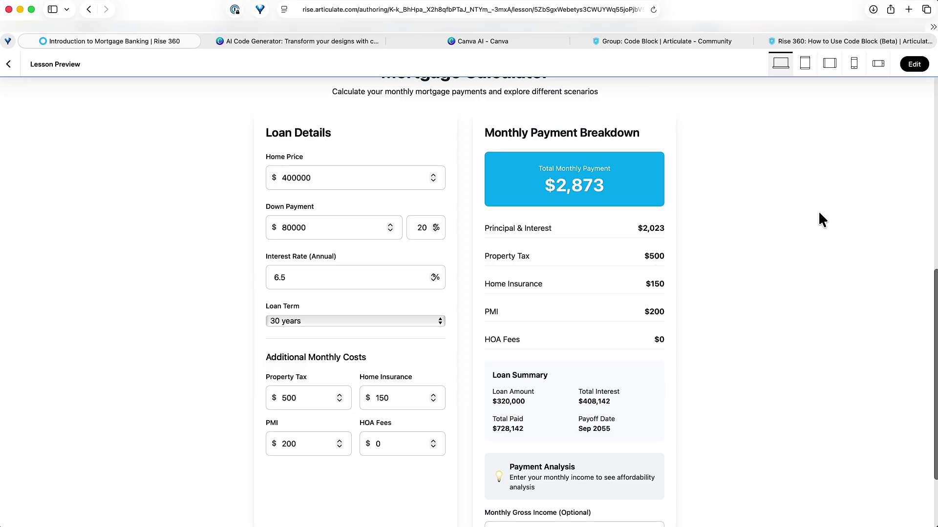
# Step: Scroll through the Code Block group's welcome post on E-Learning Heroes
pyautogui.click(649, 42)
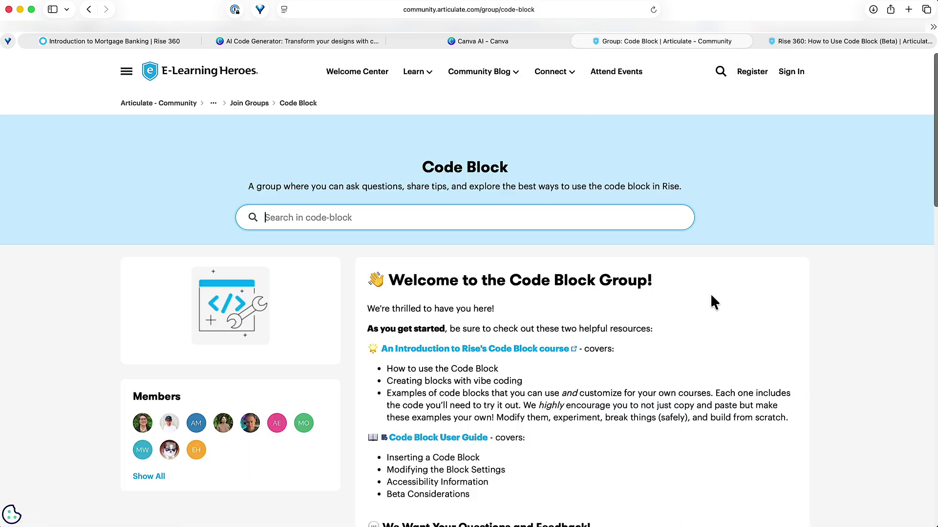
pyautogui.scroll(-5, 712, 296)
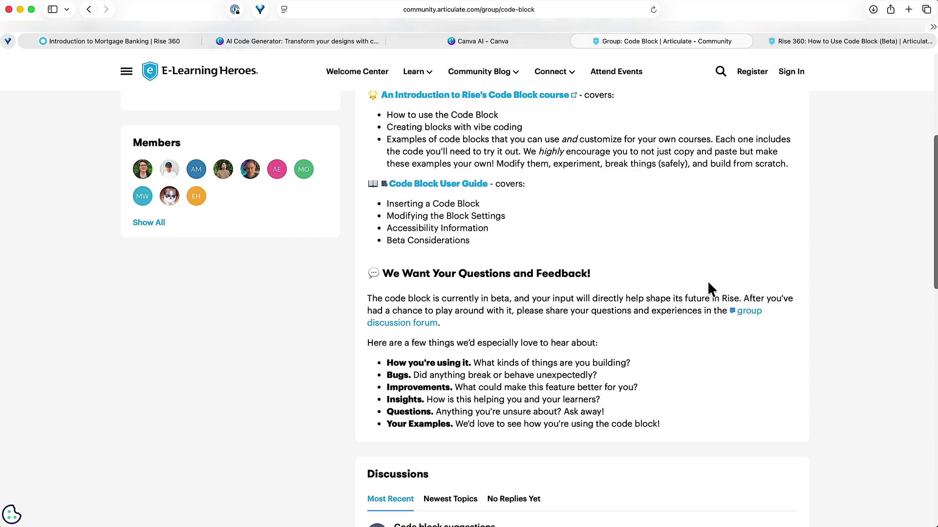
pyautogui.scroll(1, 709, 284)
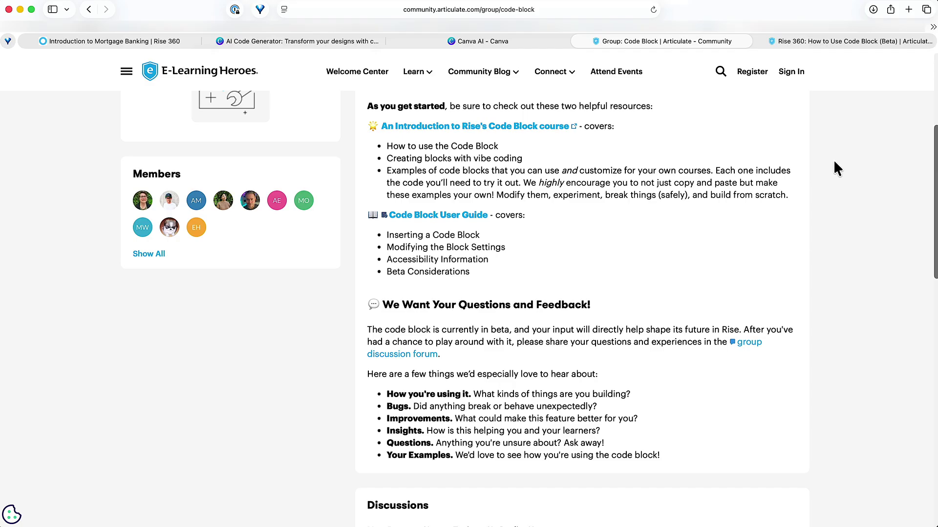
# Step: Open and skim the 'Rise 360: How to Use Code Block (Beta)' guide
pyautogui.click(829, 54)
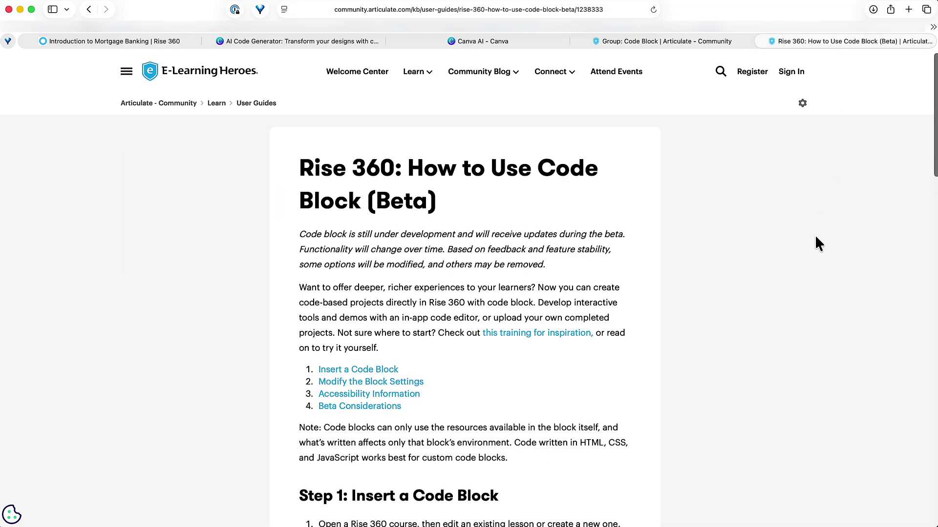
pyautogui.scroll(-15, 814, 236)
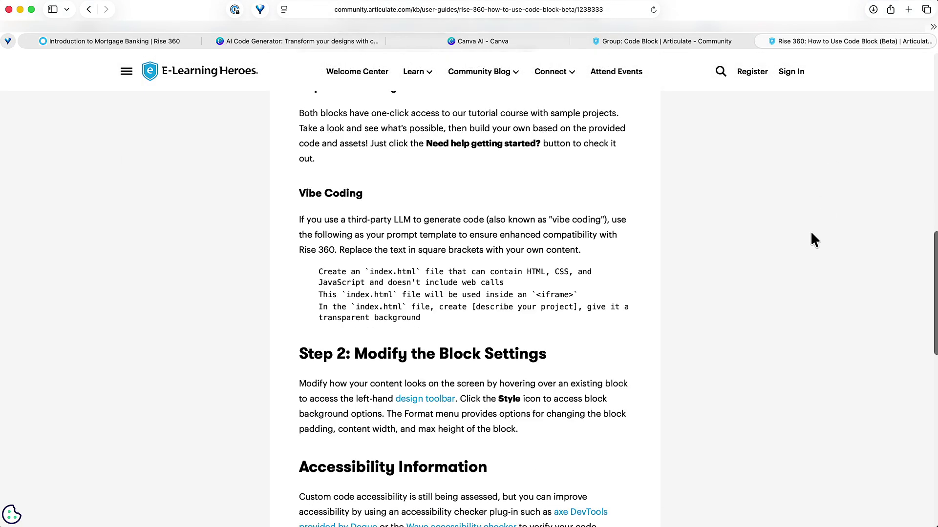
pyautogui.scroll(12, 812, 233)
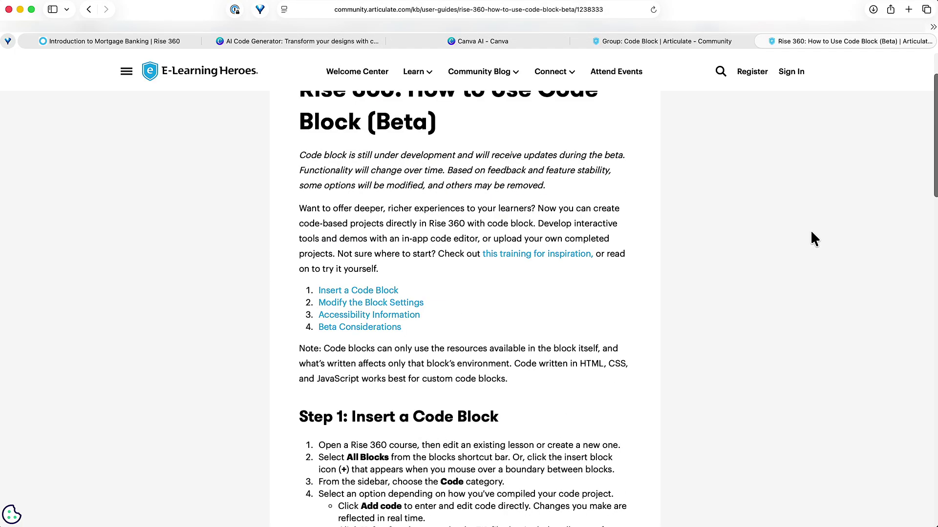